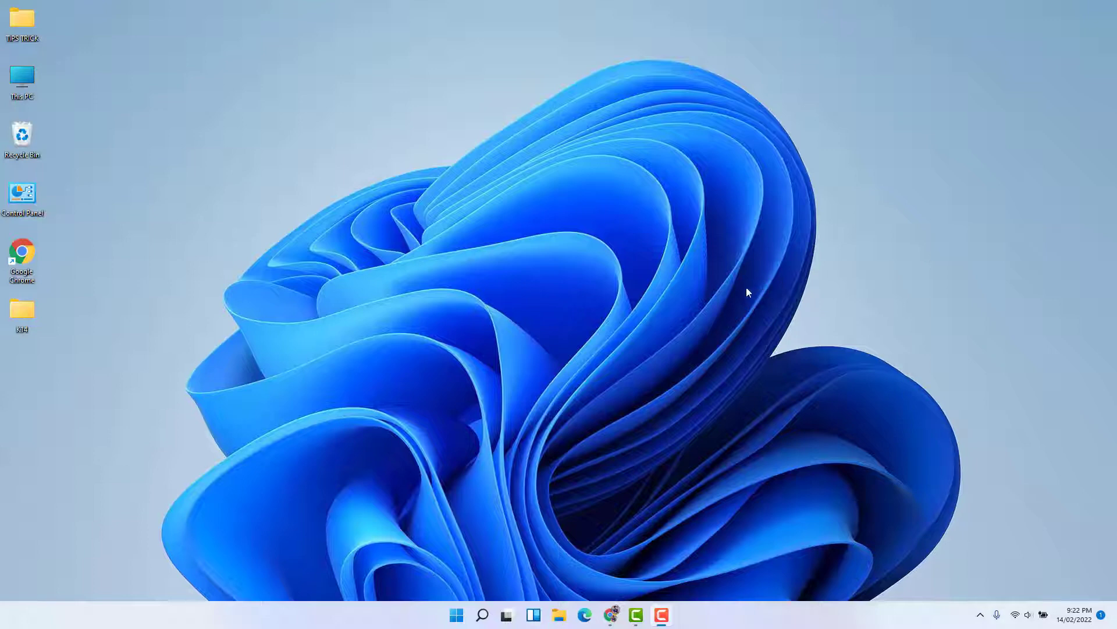
# Launch Settings from Start and go to Personalisation > Themes
pyautogui.click(457, 616)
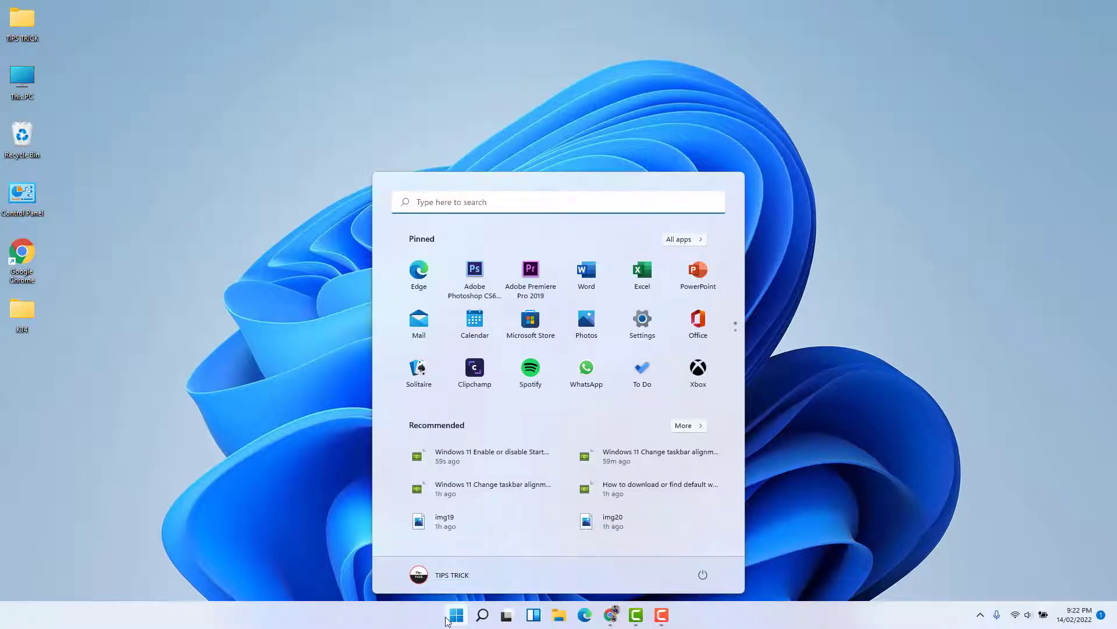
pyautogui.click(645, 323)
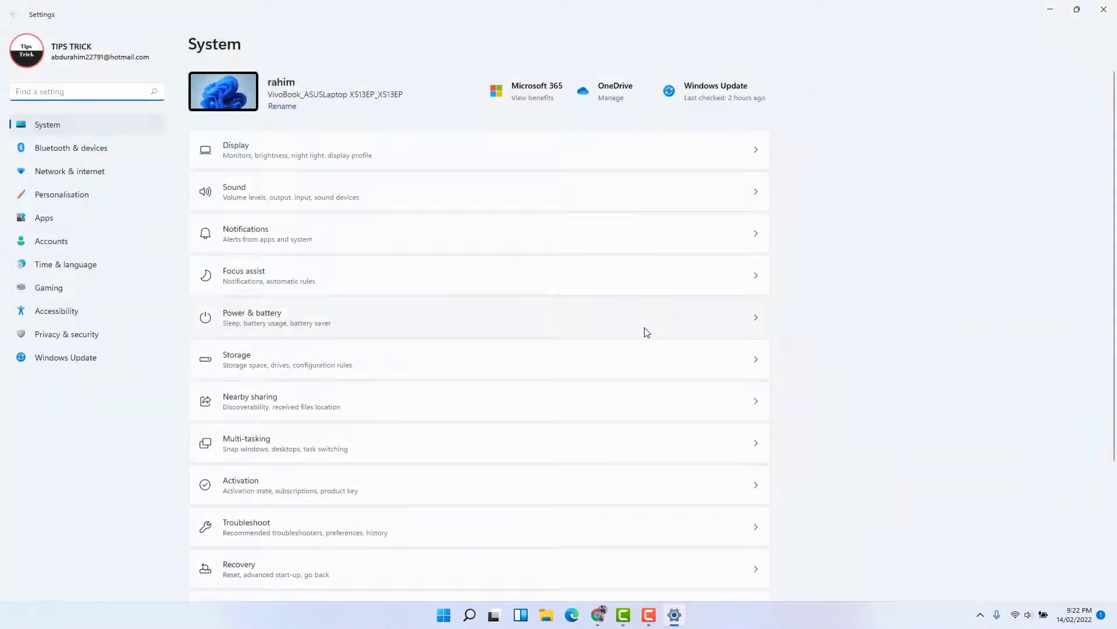
pyautogui.click(63, 202)
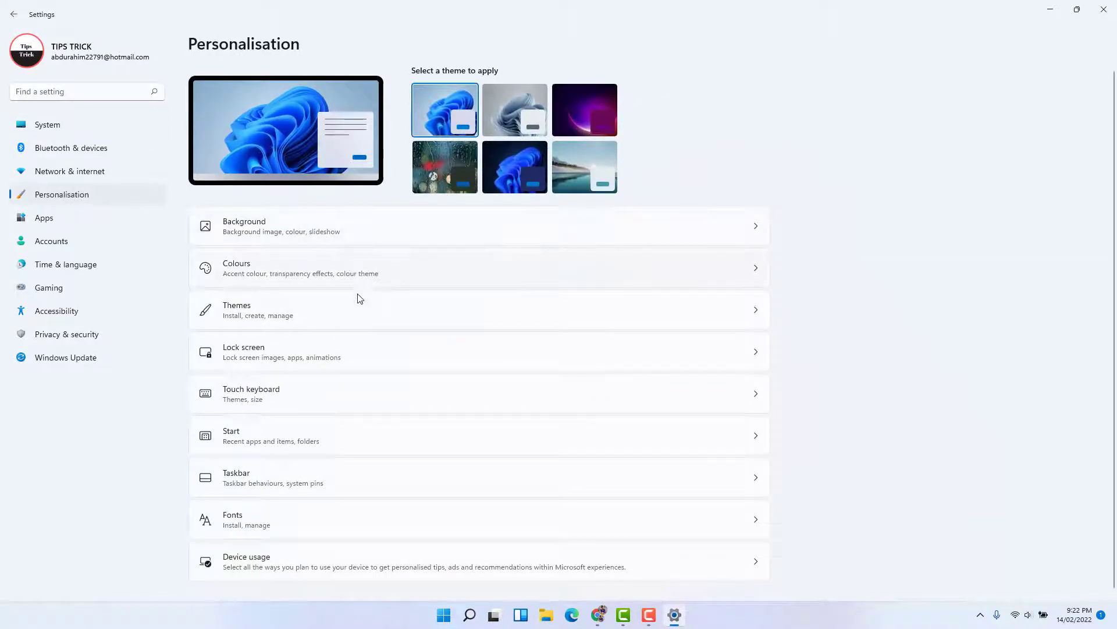
pyautogui.click(288, 317)
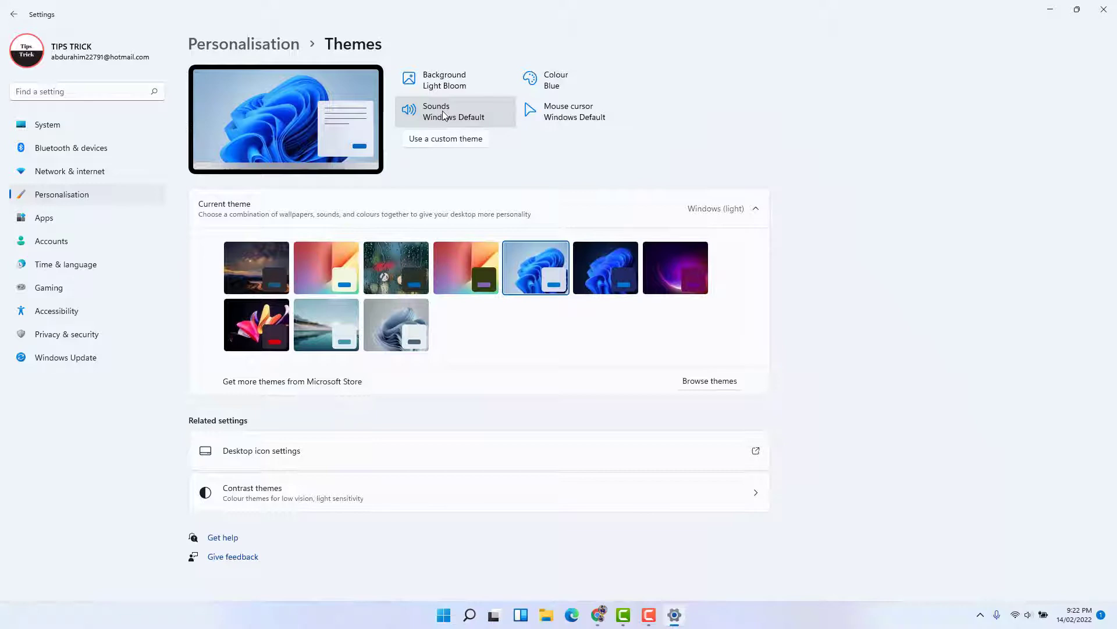
# Untick 'Play Windows Start-up sound' in the Sound dialog, then Apply and OK
pyautogui.click(442, 111)
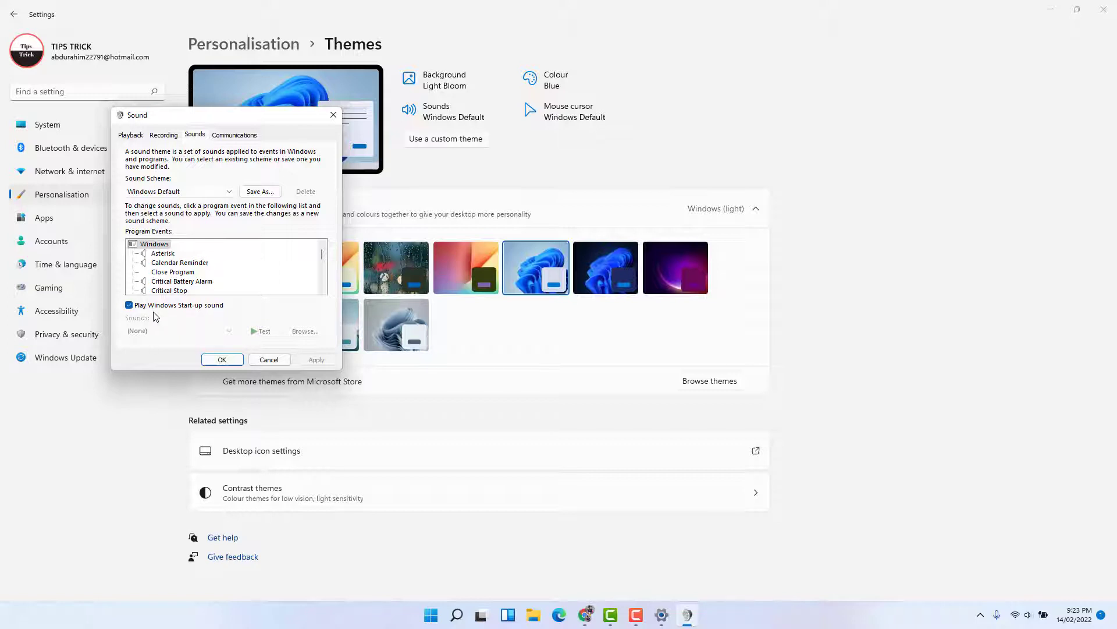
pyautogui.click(129, 305)
pyautogui.click(315, 359)
pyautogui.click(222, 361)
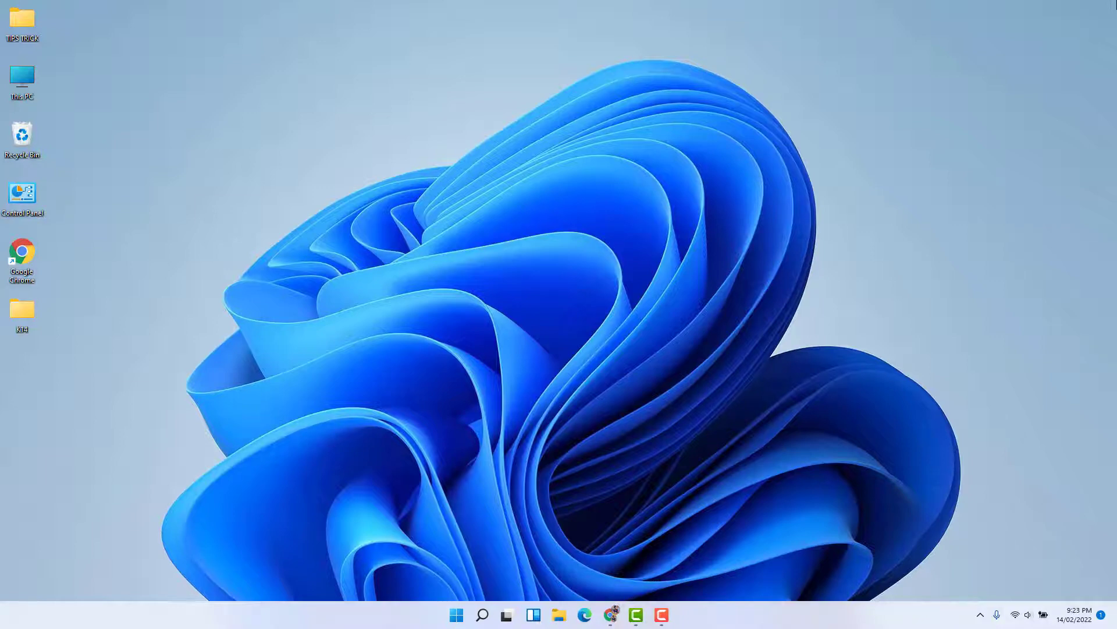
# Launch Settings again and go to Personalisation > Themes
pyautogui.click(455, 616)
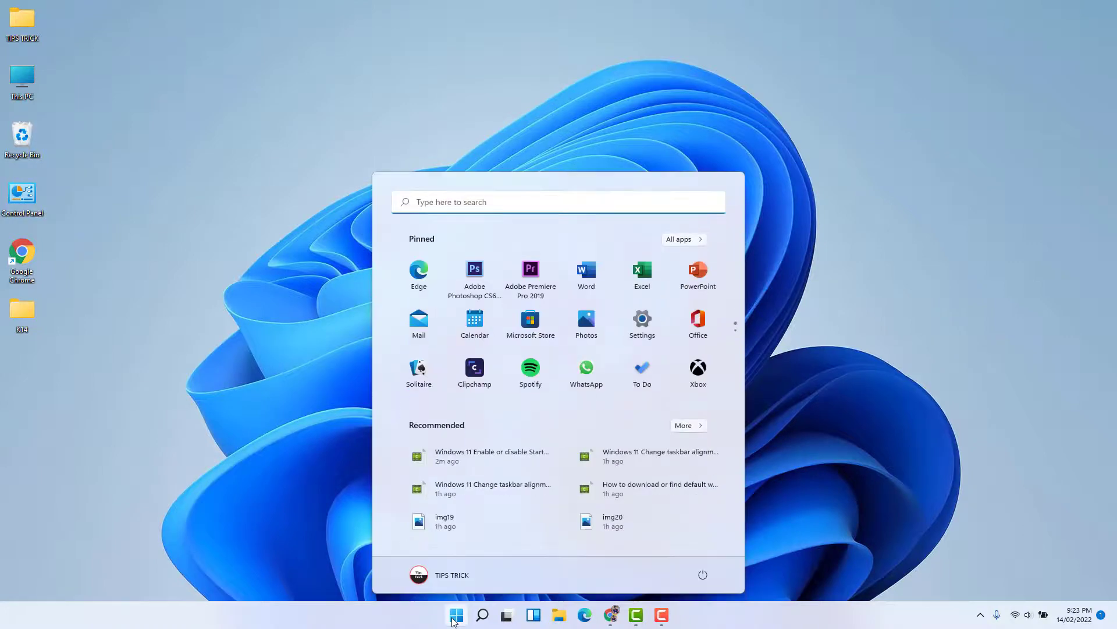
pyautogui.click(642, 325)
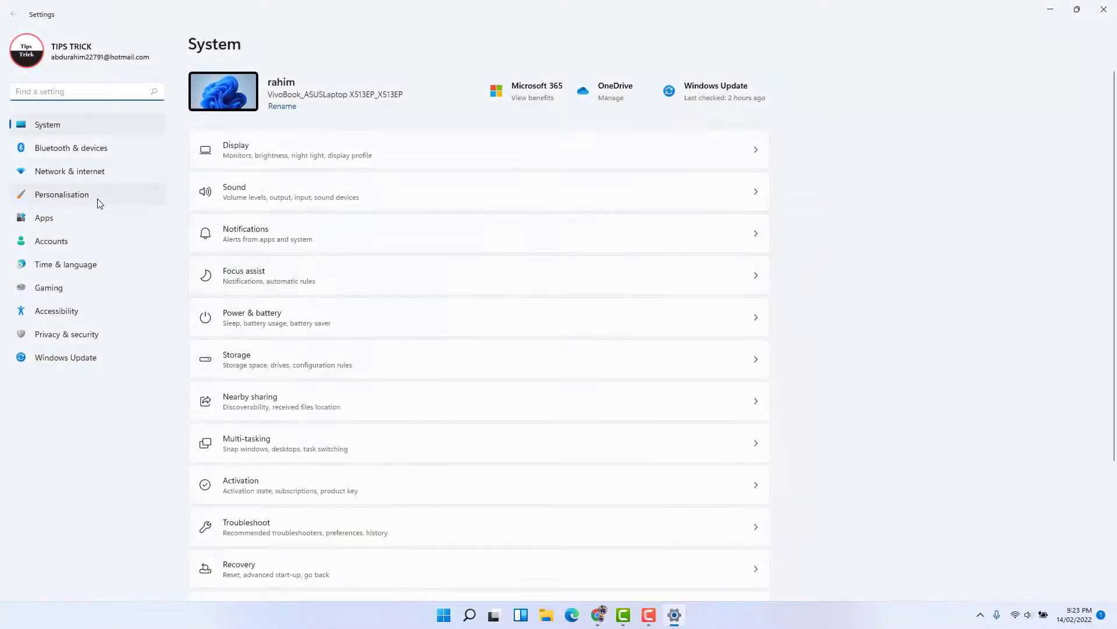
pyautogui.click(98, 200)
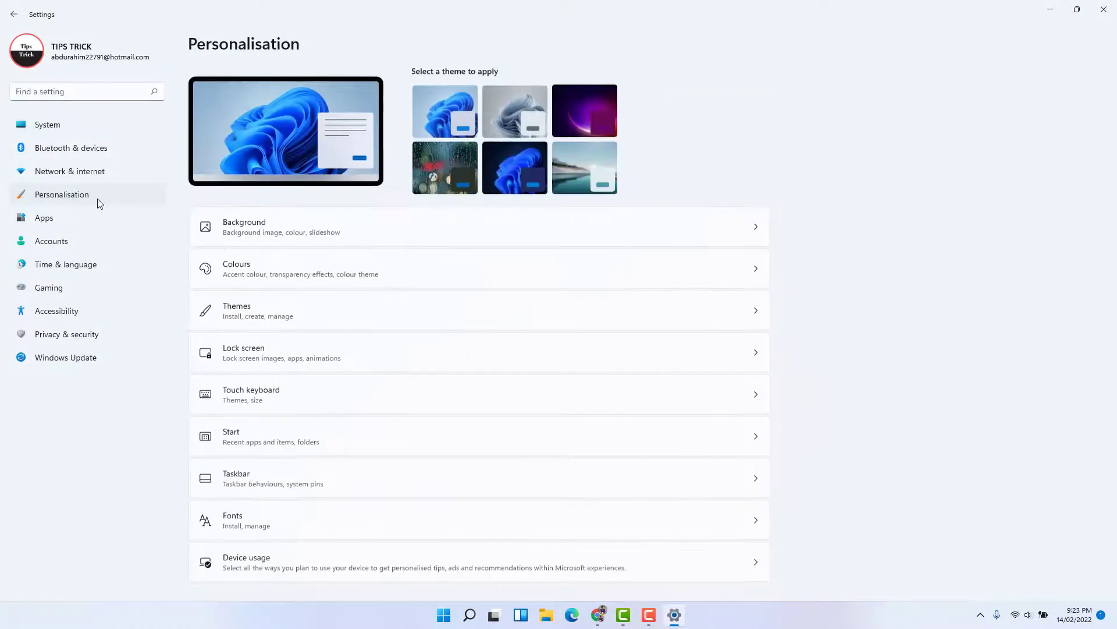
pyautogui.click(253, 310)
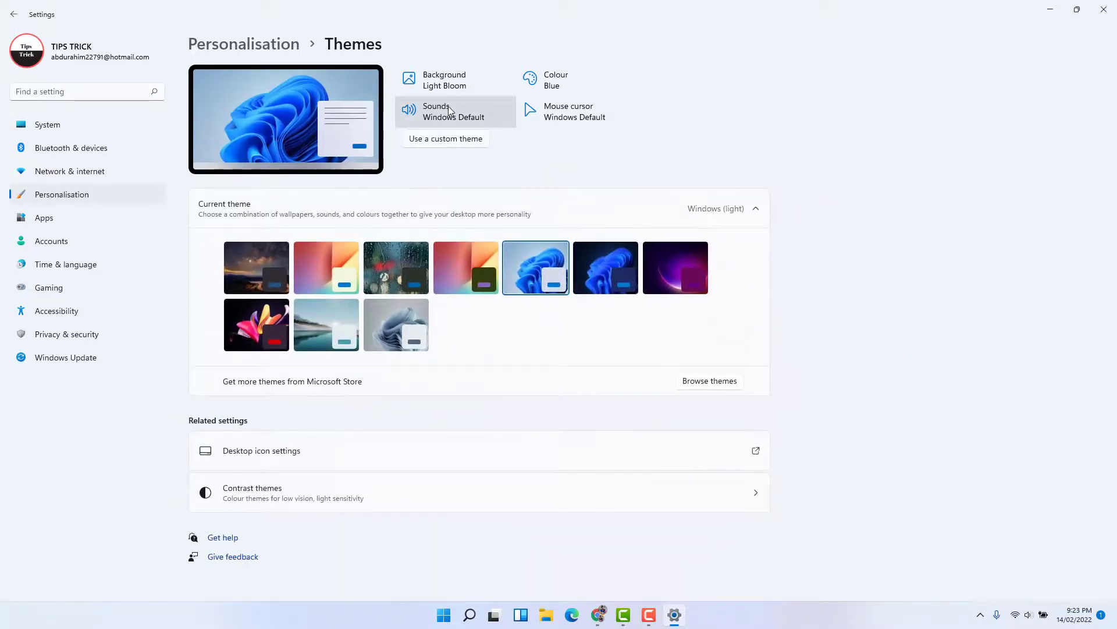
# Tick 'Play Windows Start-up sound' in the Sound dialog, then Apply and OK
pyautogui.click(433, 118)
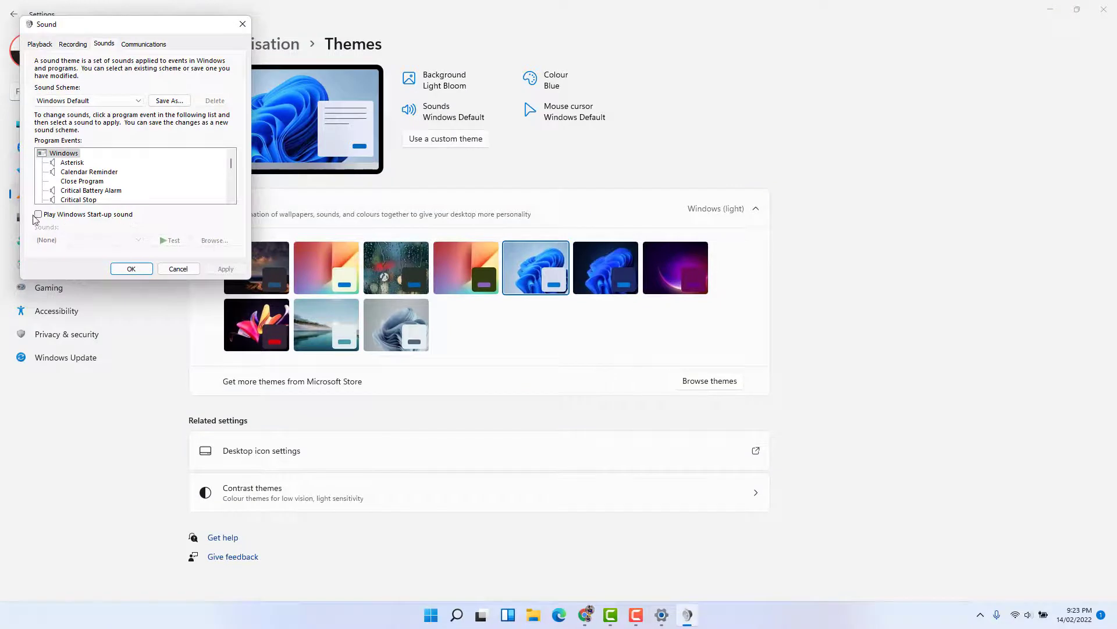
pyautogui.click(39, 214)
pyautogui.click(230, 270)
pyautogui.click(135, 271)
pyautogui.click(1103, 9)
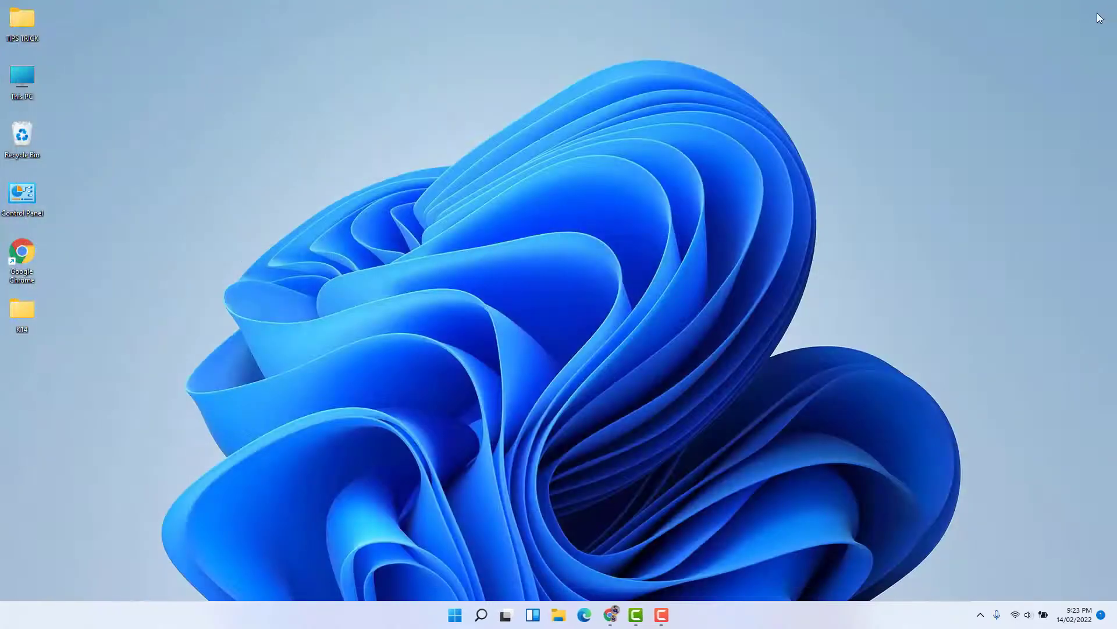